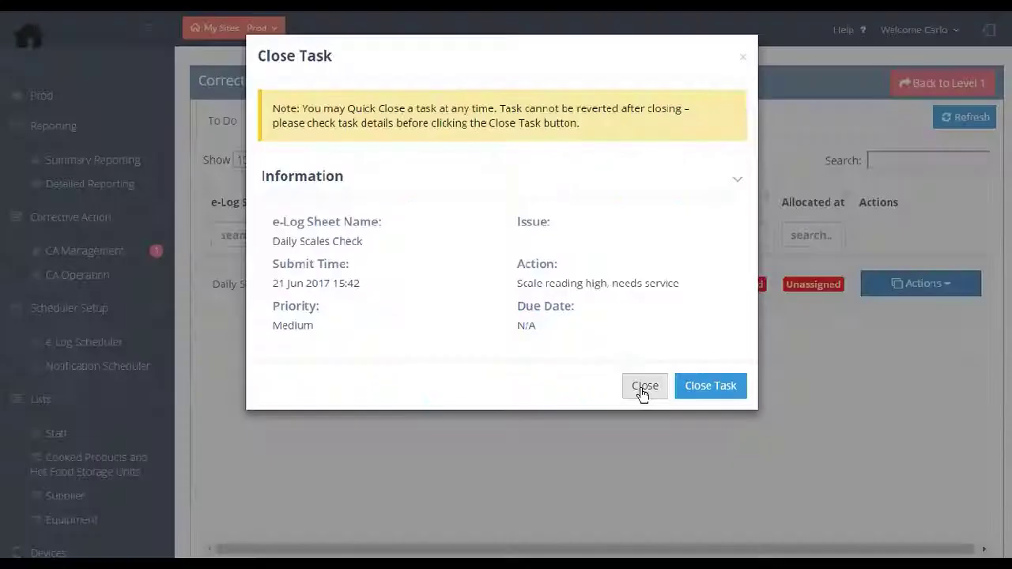
# Assign Daily Scales Check to the chosen staff member with High priority, due 22-06-2017.
pyautogui.click(642, 387)
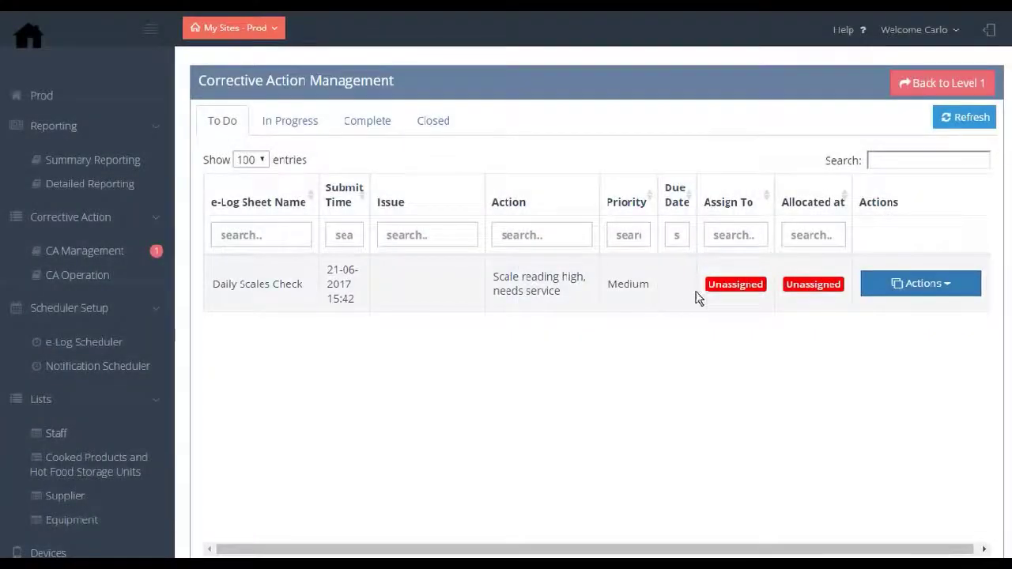
pyautogui.click(880, 290)
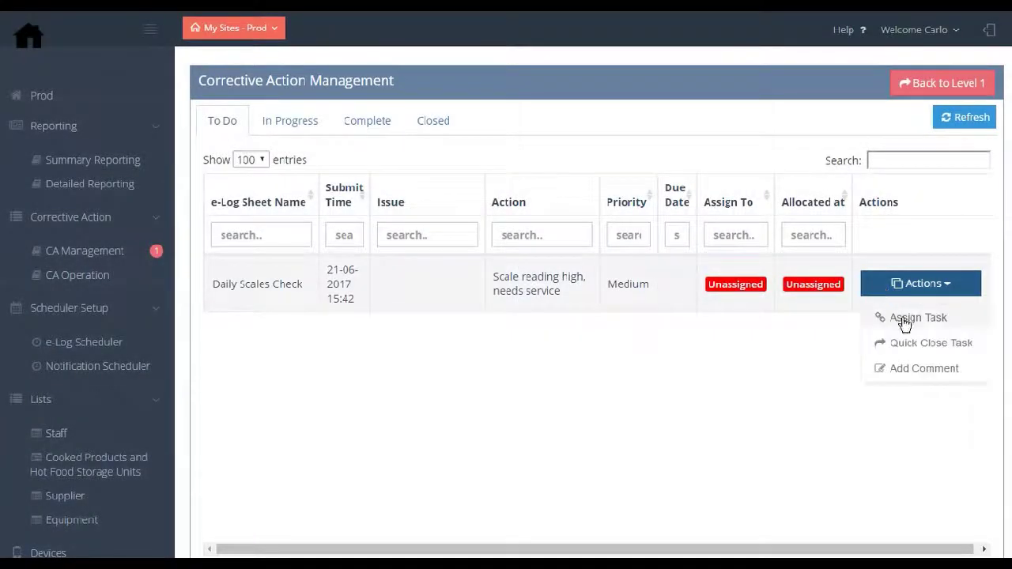
pyautogui.click(904, 318)
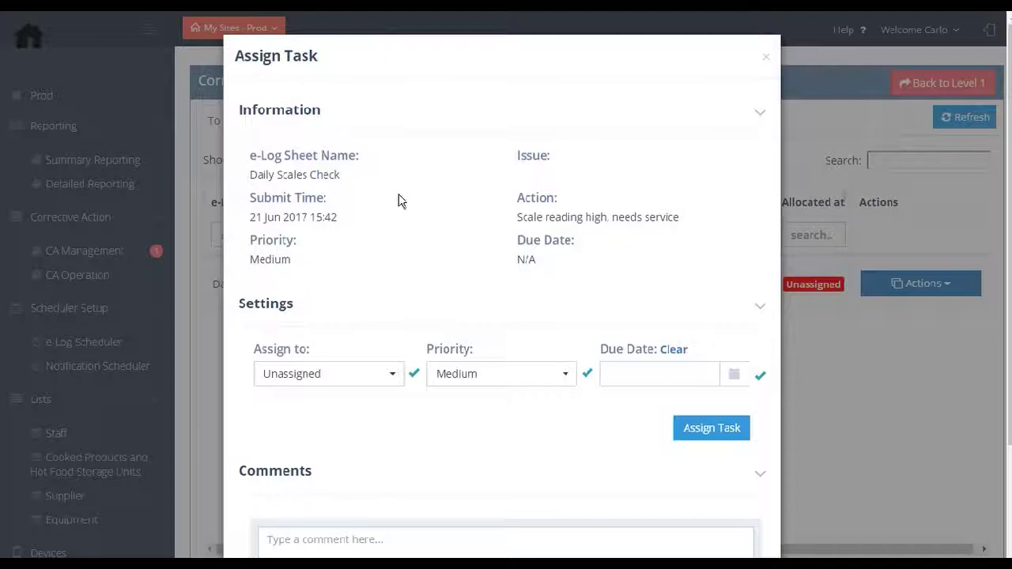
pyautogui.click(393, 380)
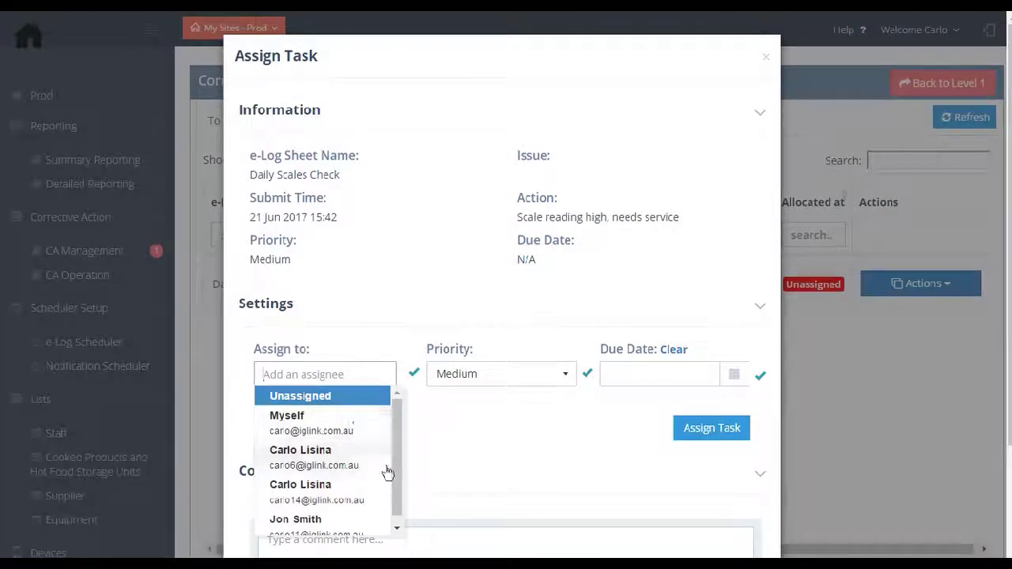
pyautogui.scroll(-1, 400, 502)
pyautogui.click(366, 518)
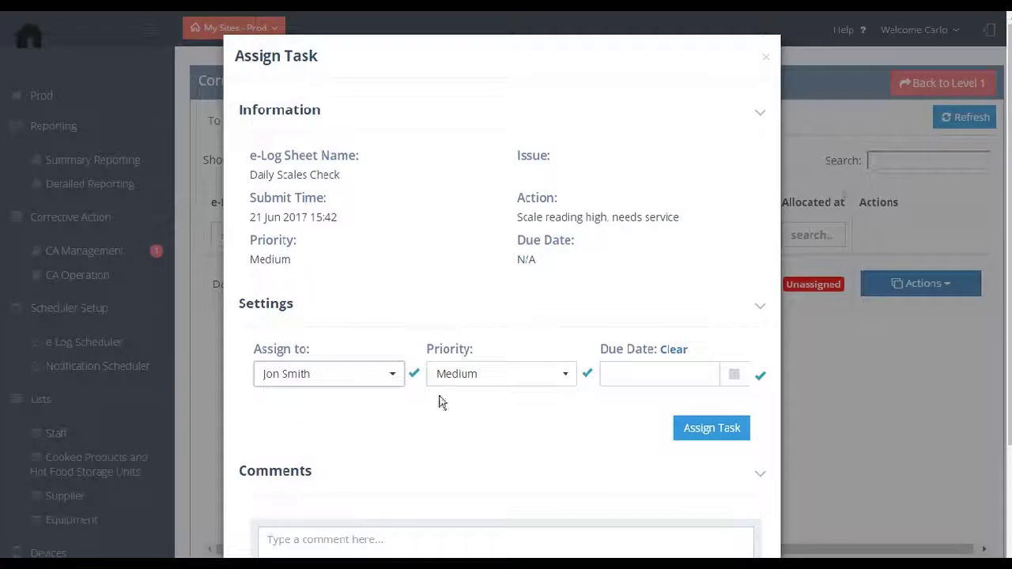
pyautogui.click(561, 374)
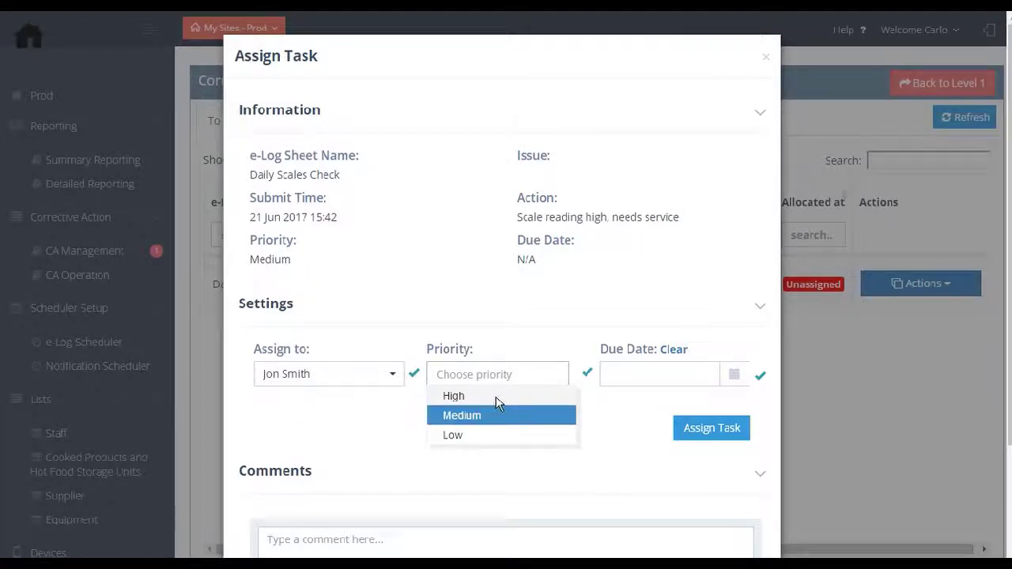
pyautogui.click(475, 396)
pyautogui.click(734, 375)
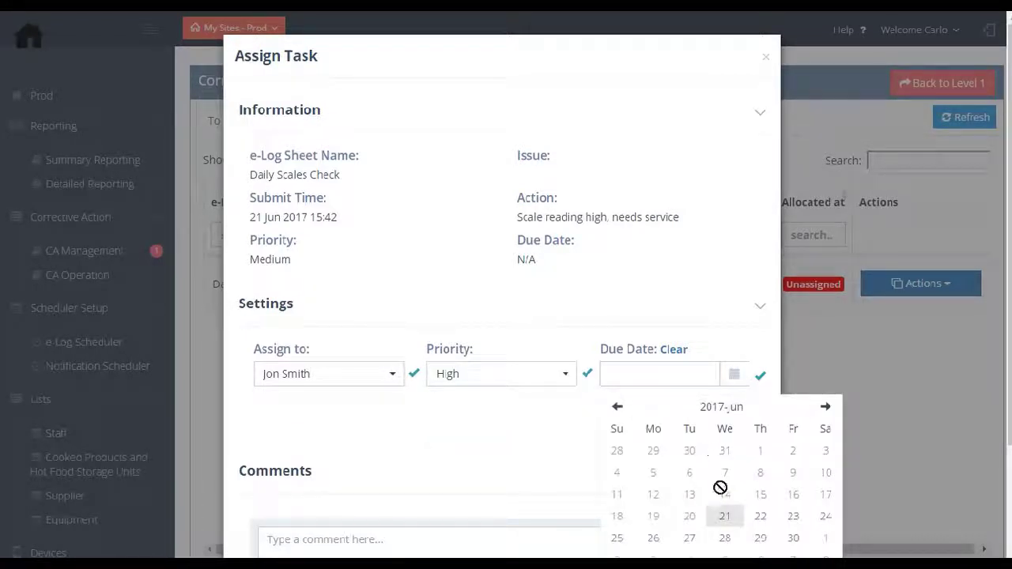
pyautogui.click(761, 518)
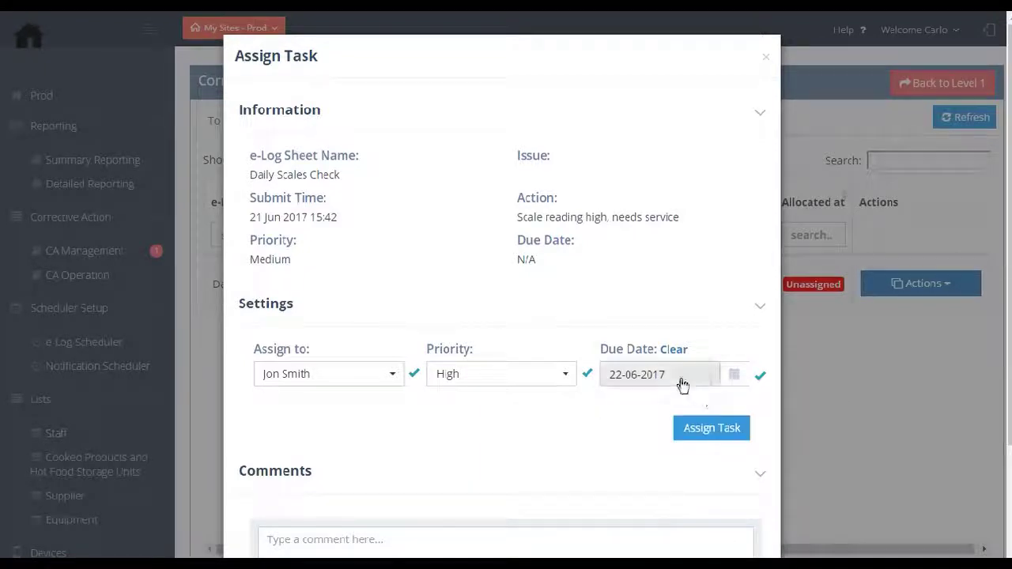
pyautogui.scroll(-3, 1006, 431)
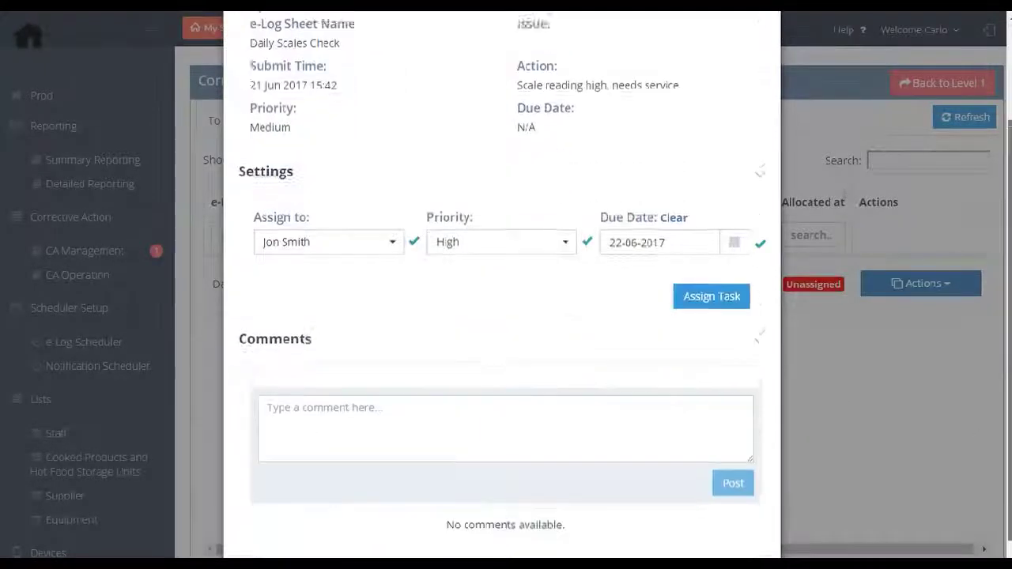
# Post a comment on Daily Scales Check asking the assignee to call the named contact.
pyautogui.click(405, 404)
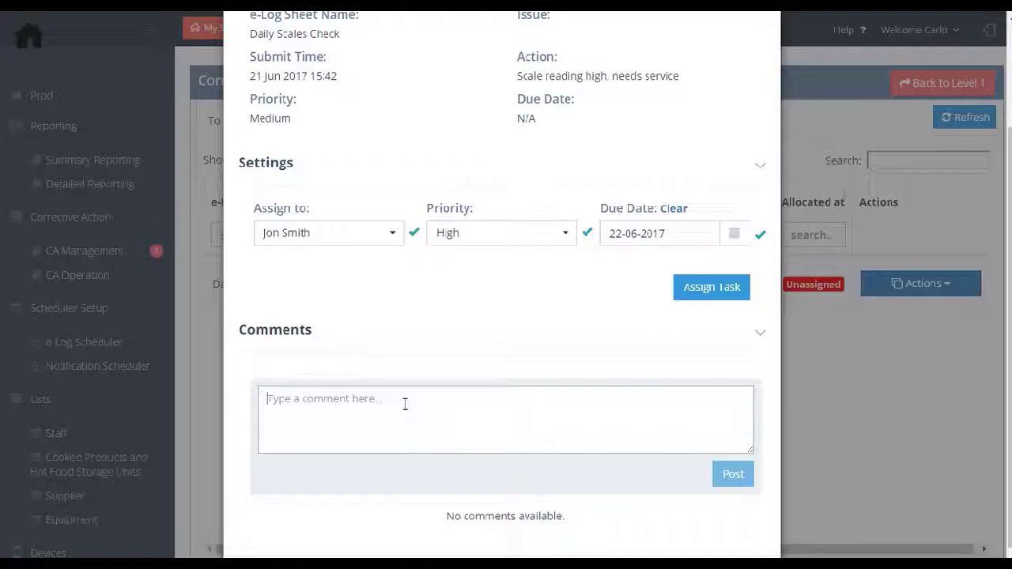
pyautogui.write('Add comment her')
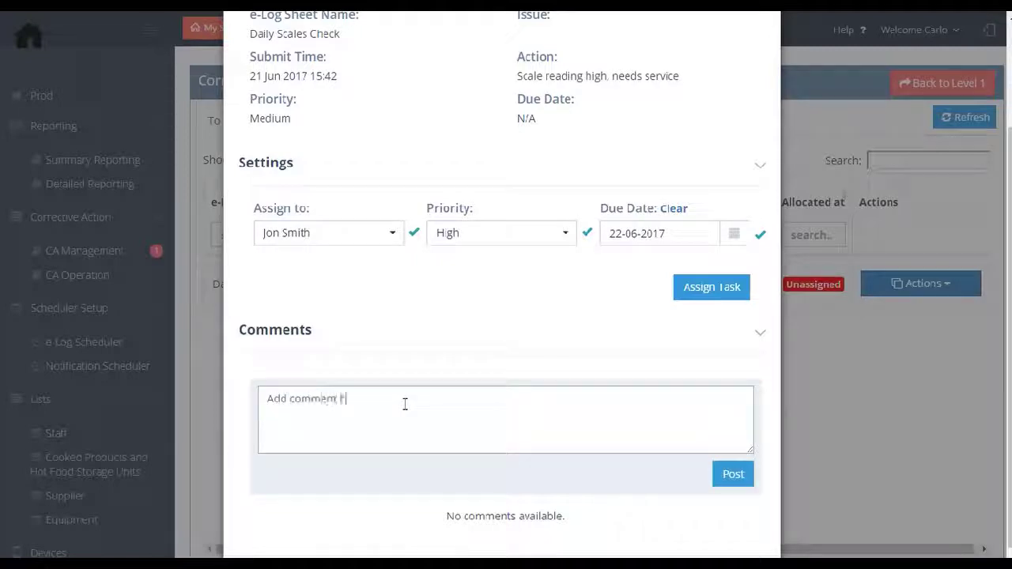
pyautogui.write('e - Cal Webb')
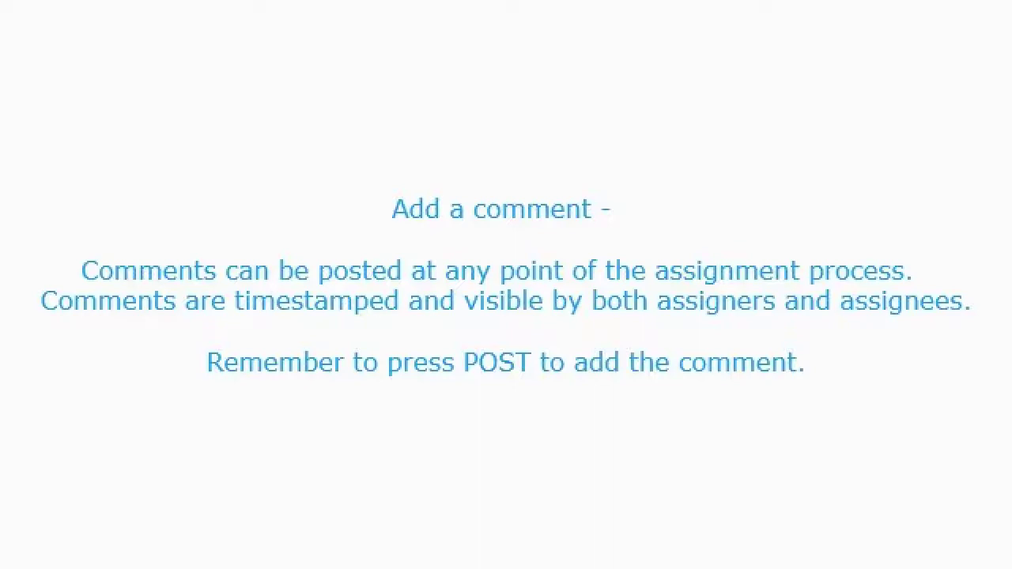
pyautogui.write('rburn')
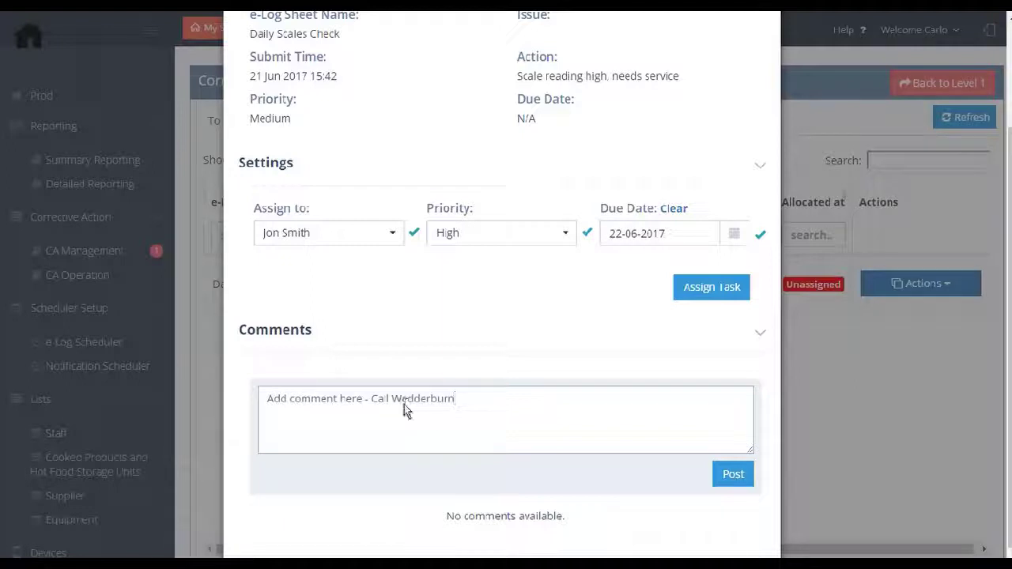
pyautogui.click(734, 484)
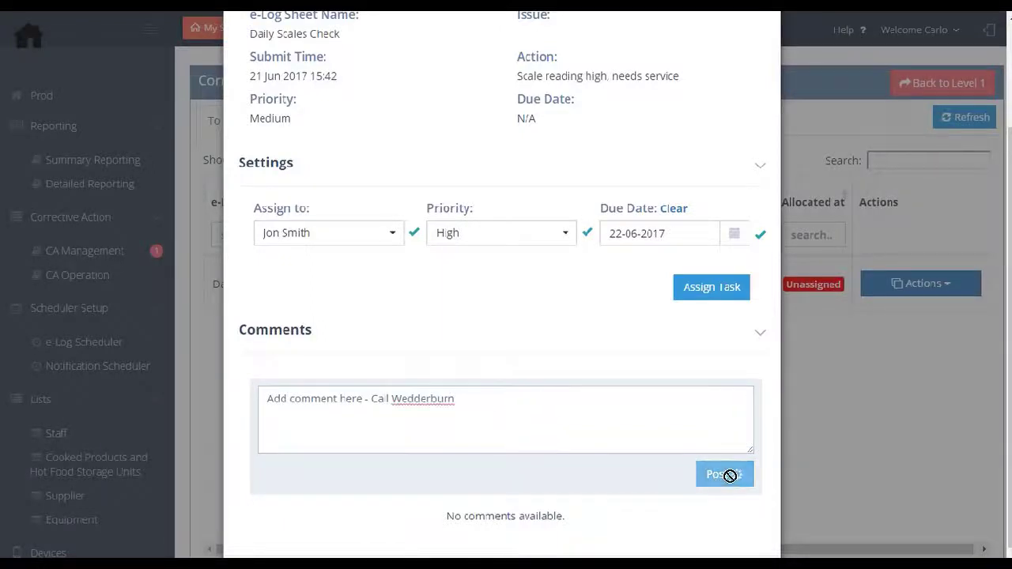
pyautogui.scroll(-1, 1011, 473)
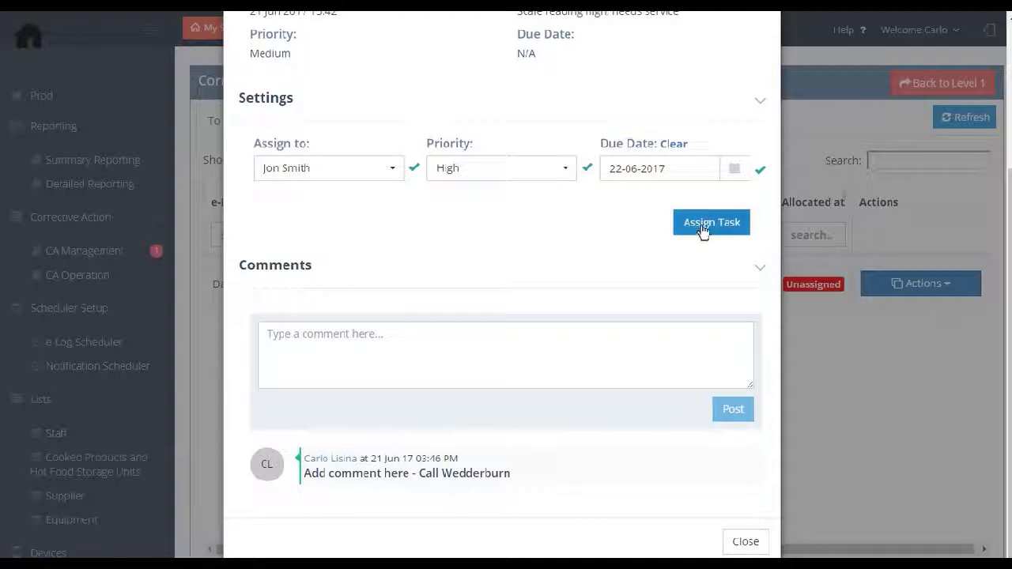
# Confirm the assignment, then as the assignee switch to the Prod site and open the task list.
pyautogui.click(701, 231)
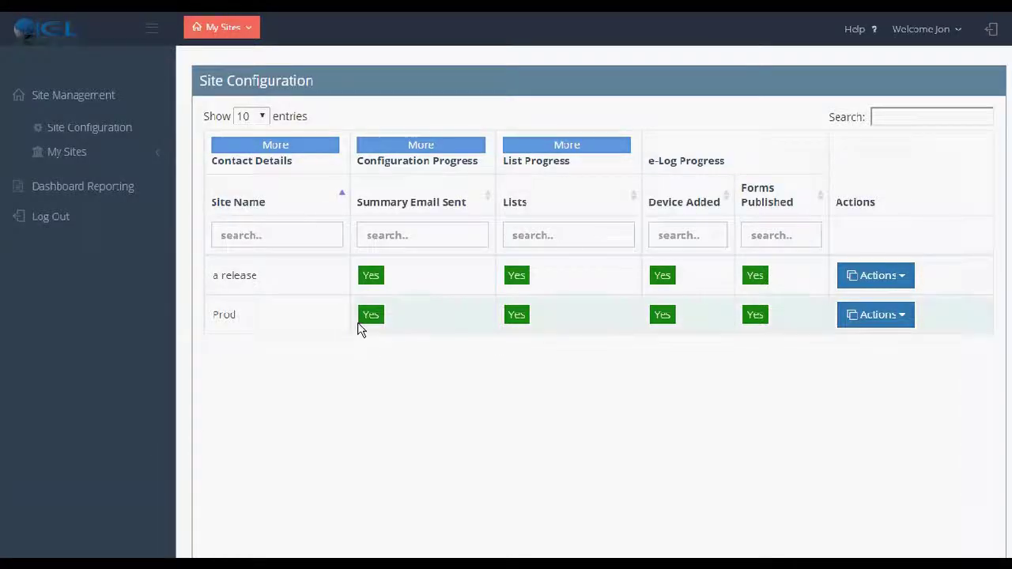
pyautogui.click(235, 31)
pyautogui.click(219, 86)
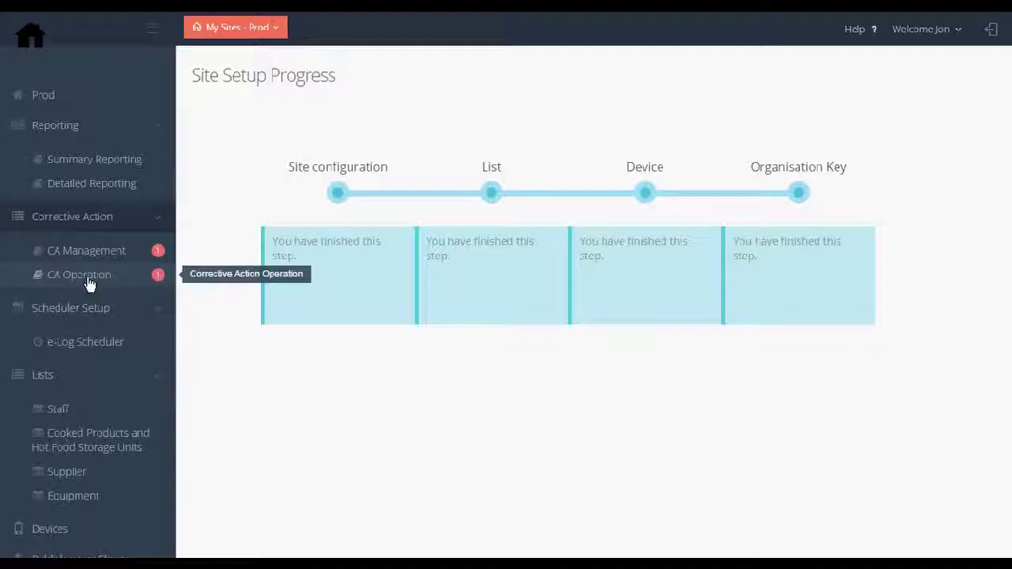
pyautogui.click(87, 277)
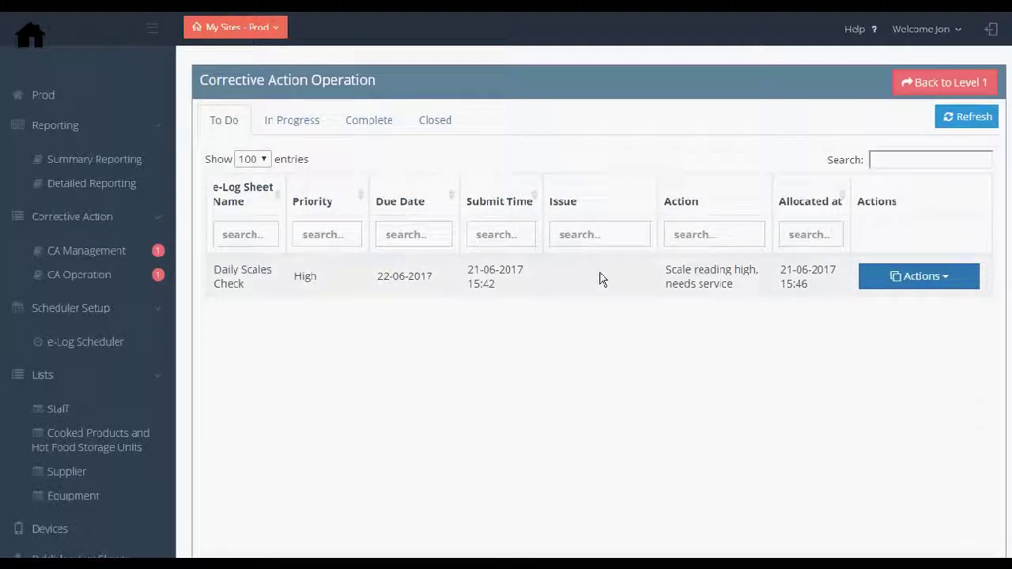
# Open the Actions dropdown on the To Do row for Daily Scales Check.
pyautogui.click(901, 285)
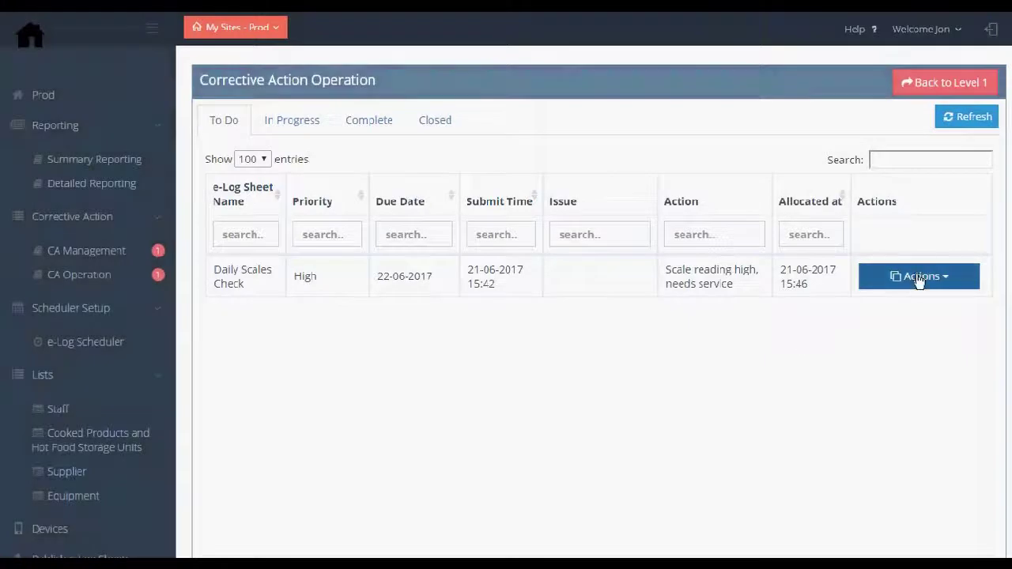
pyautogui.click(918, 278)
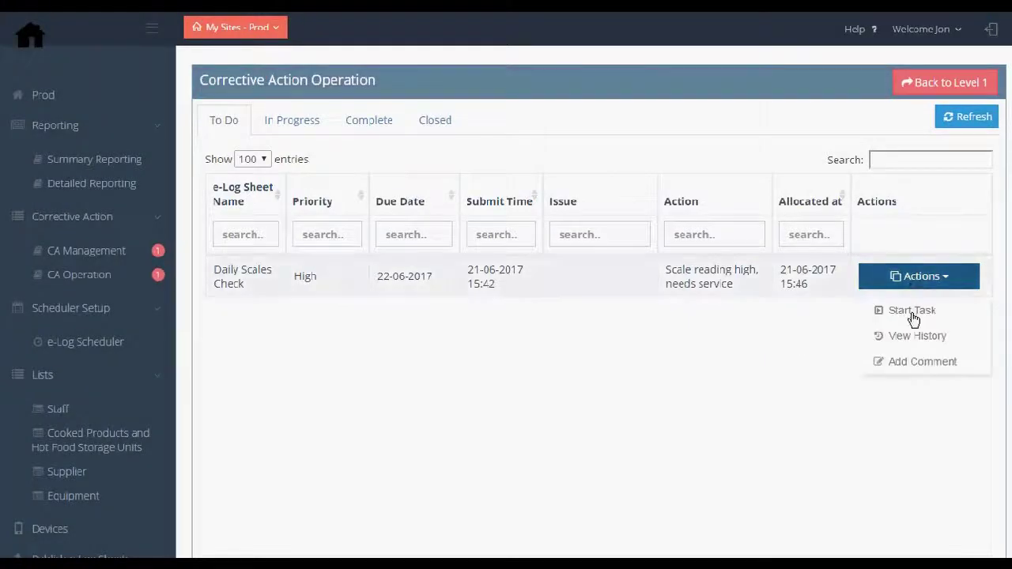
# Post a 'Starting task' comment on Daily Scales Check and return to the list.
pyautogui.click(902, 309)
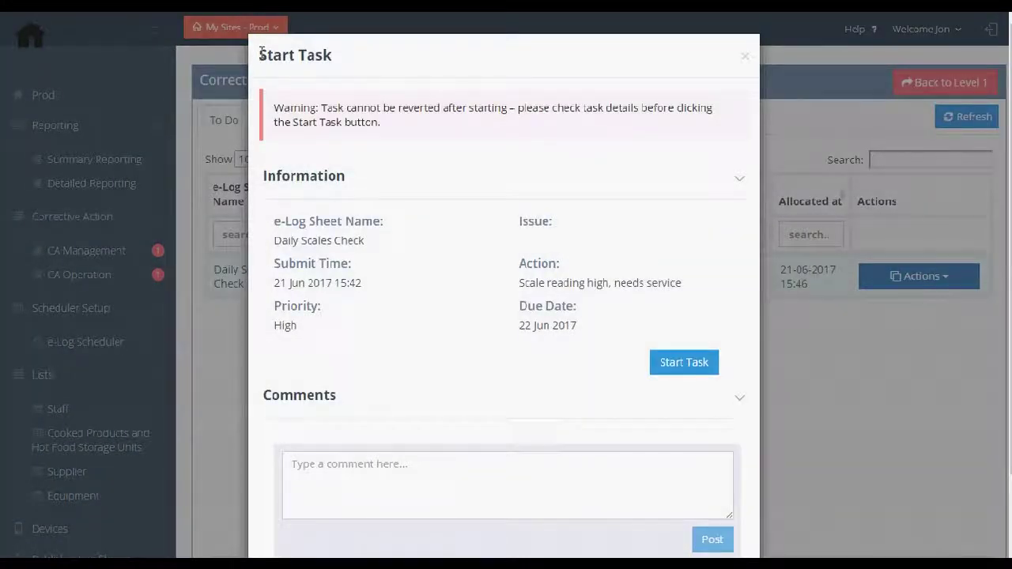
pyautogui.moveTo(261, 55); pyautogui.dragTo(337, 56)
pyautogui.click(392, 299)
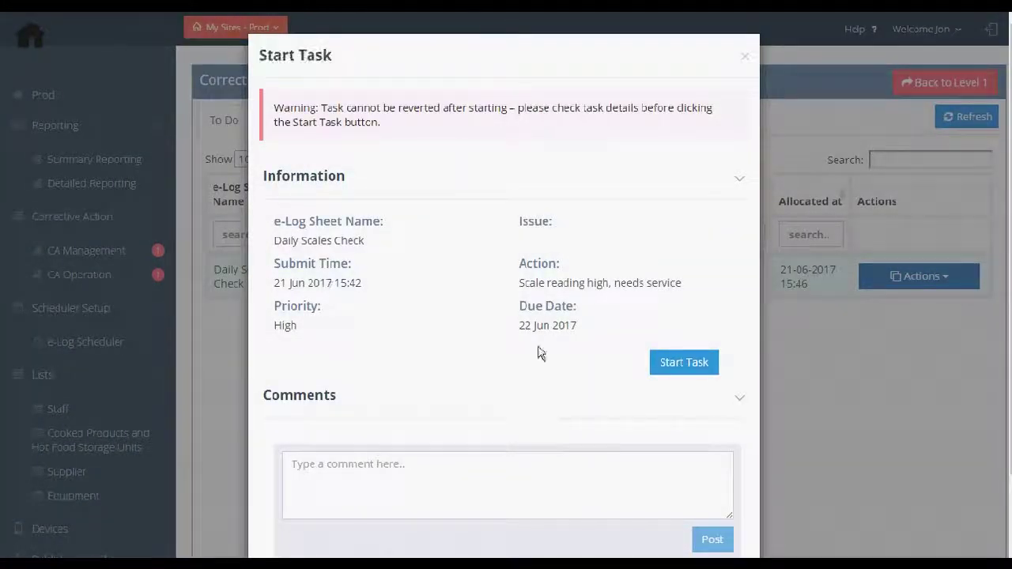
pyautogui.click(356, 479)
pyautogui.write('S')
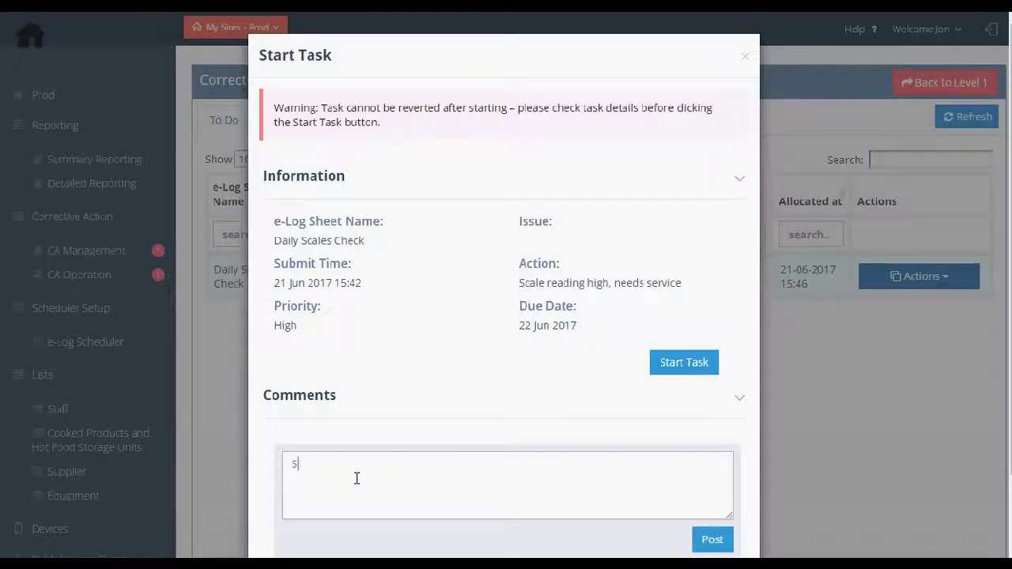
pyautogui.write('tarting task')
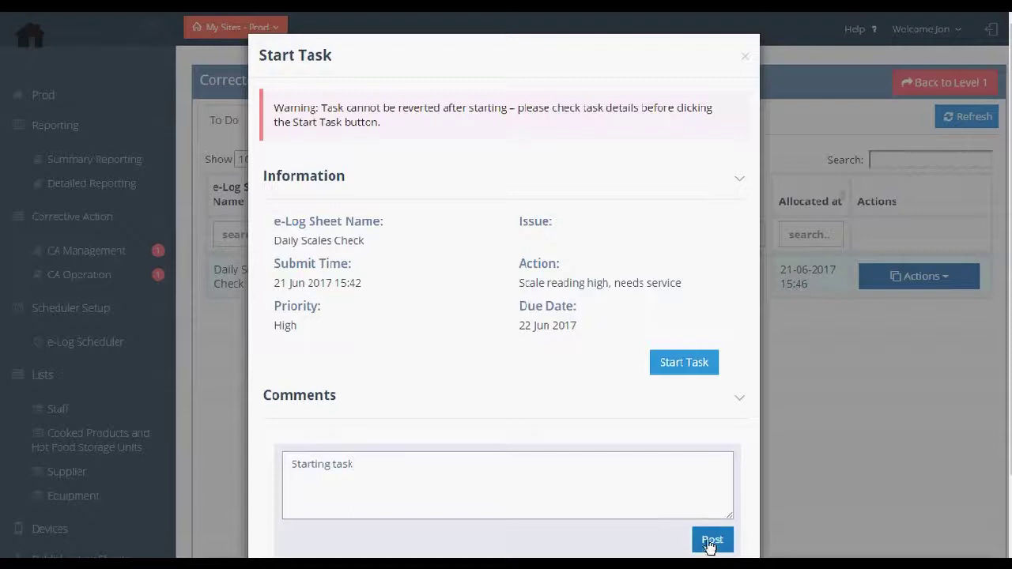
pyautogui.click(712, 538)
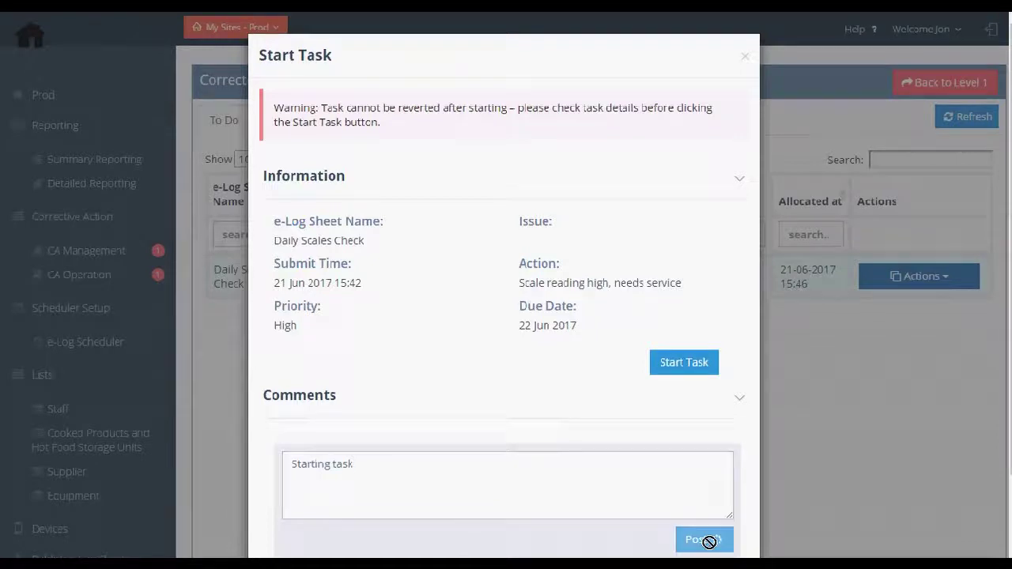
pyautogui.scroll(-2, 987, 467)
pyautogui.click(725, 545)
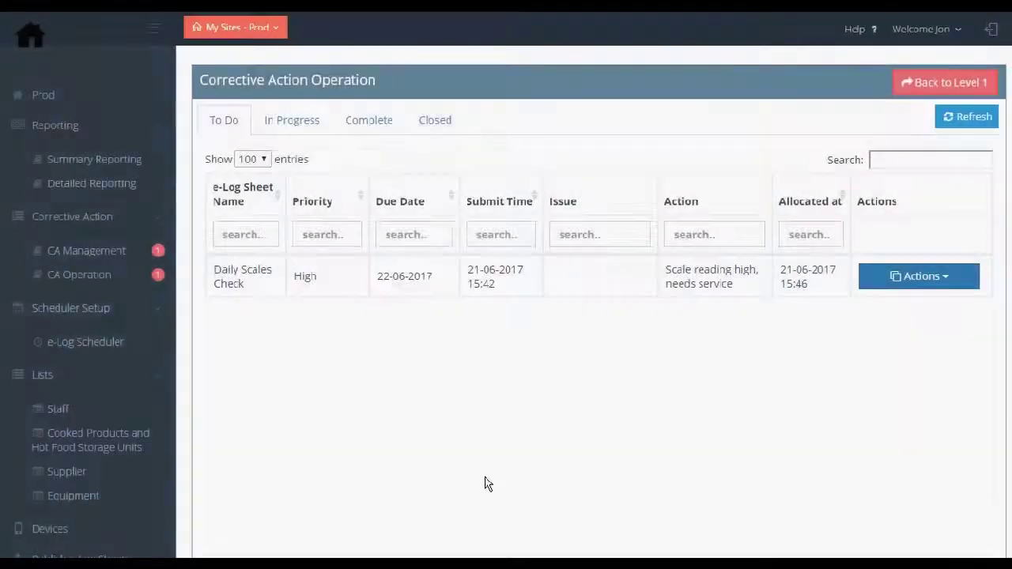
# Start the Daily Scales Check task and view it under In Progress.
pyautogui.click(916, 278)
pyautogui.click(906, 314)
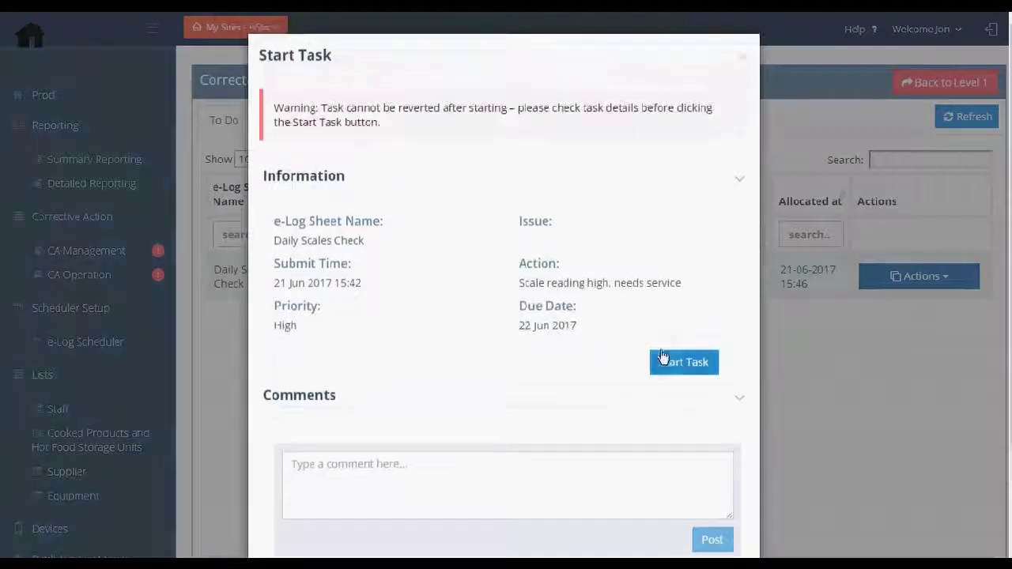
pyautogui.click(680, 363)
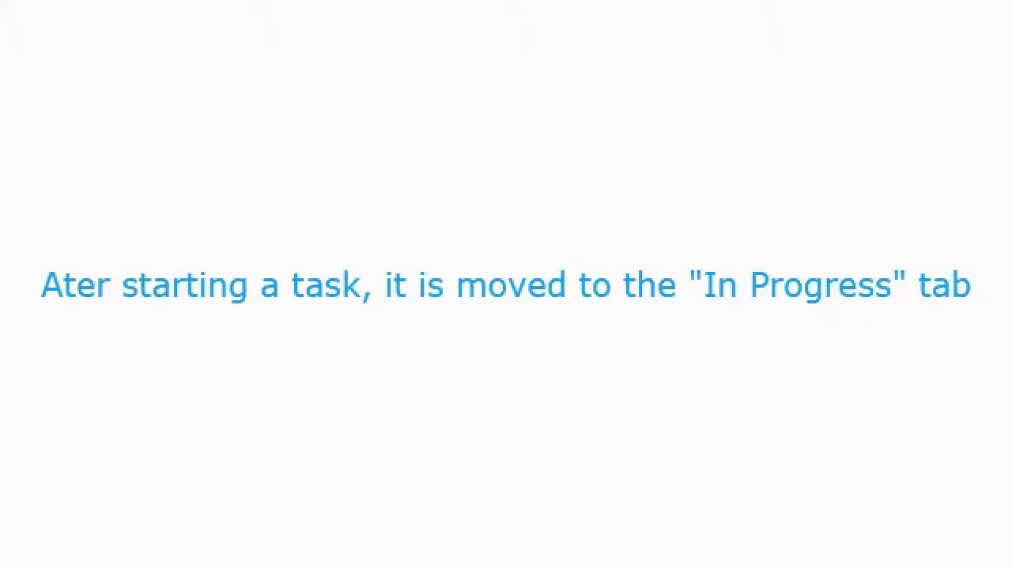
pyautogui.click(290, 129)
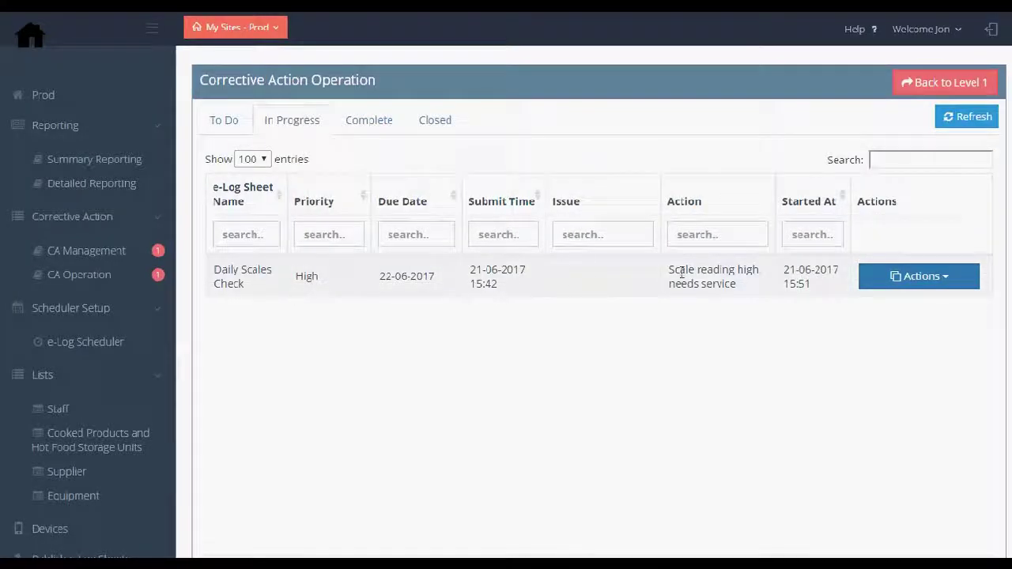
pyautogui.click(605, 276)
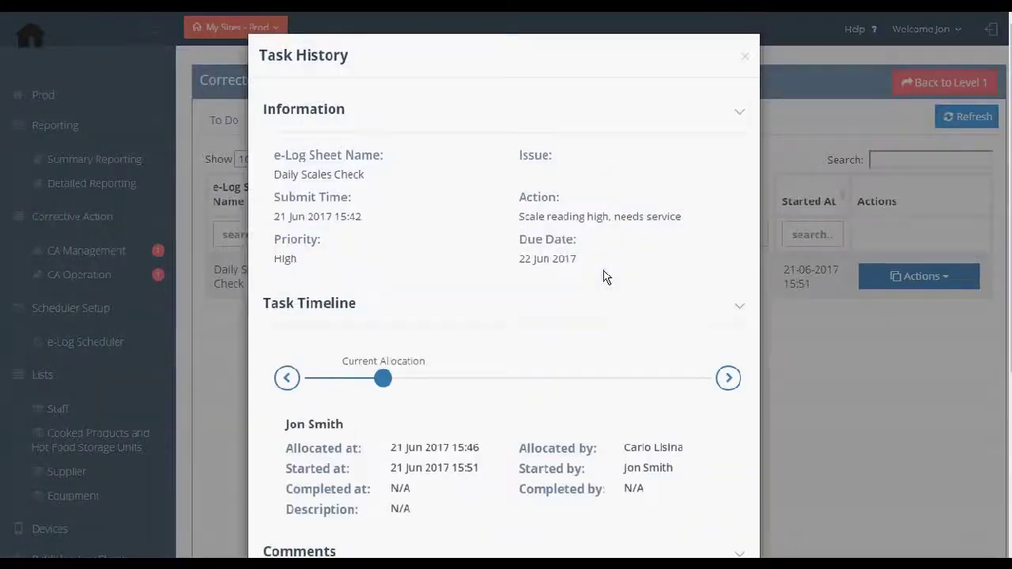
pyautogui.moveTo(285, 469); pyautogui.dragTo(481, 469)
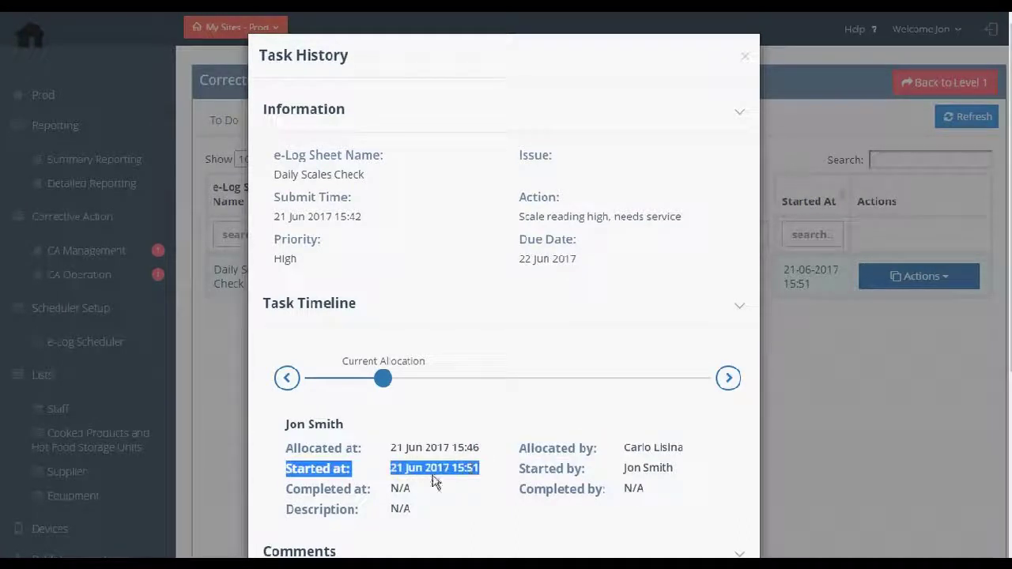
pyautogui.moveTo(285, 490); pyautogui.dragTo(645, 490)
pyautogui.click(599, 468)
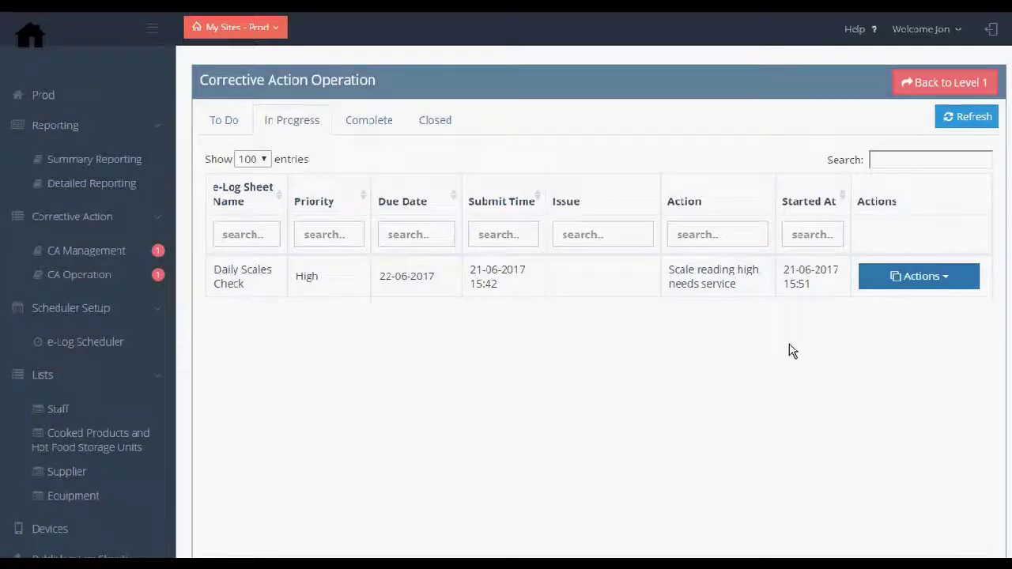
pyautogui.click(897, 276)
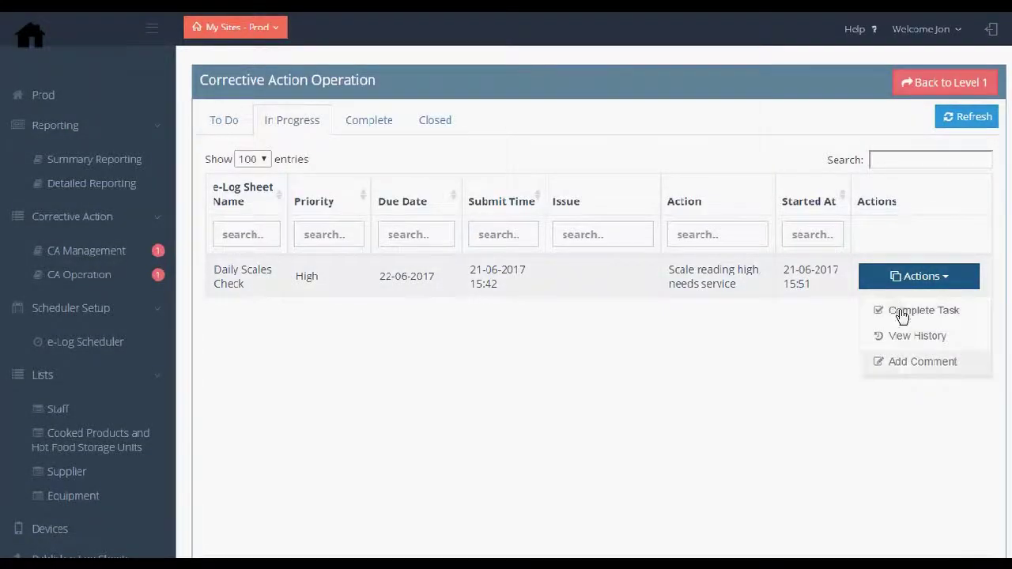
# Post a comment that the Wedderburn tech fixed the scale, then complete Daily Scales Check.
pyautogui.click(901, 311)
pyautogui.click(494, 474)
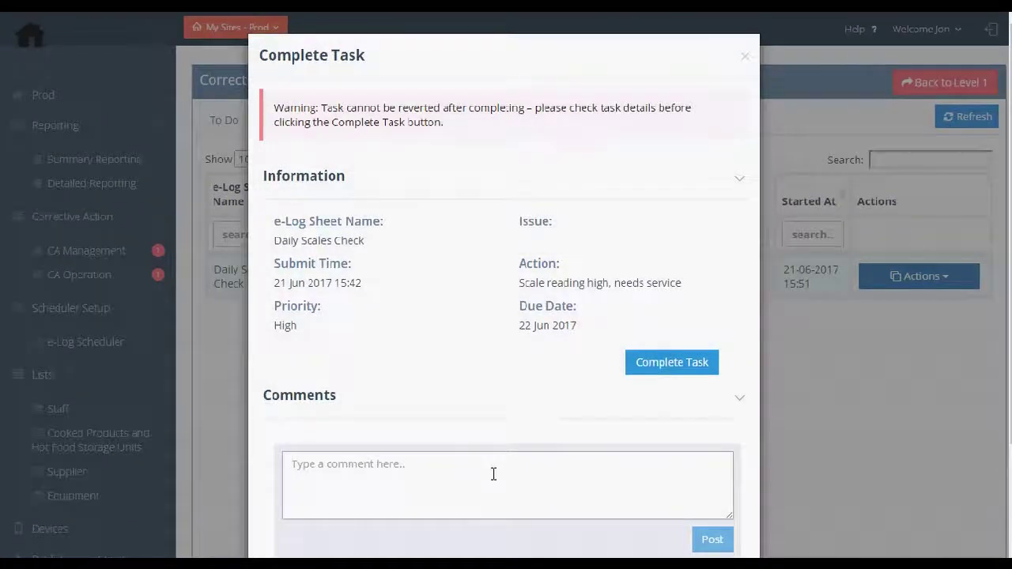
pyautogui.write('N')
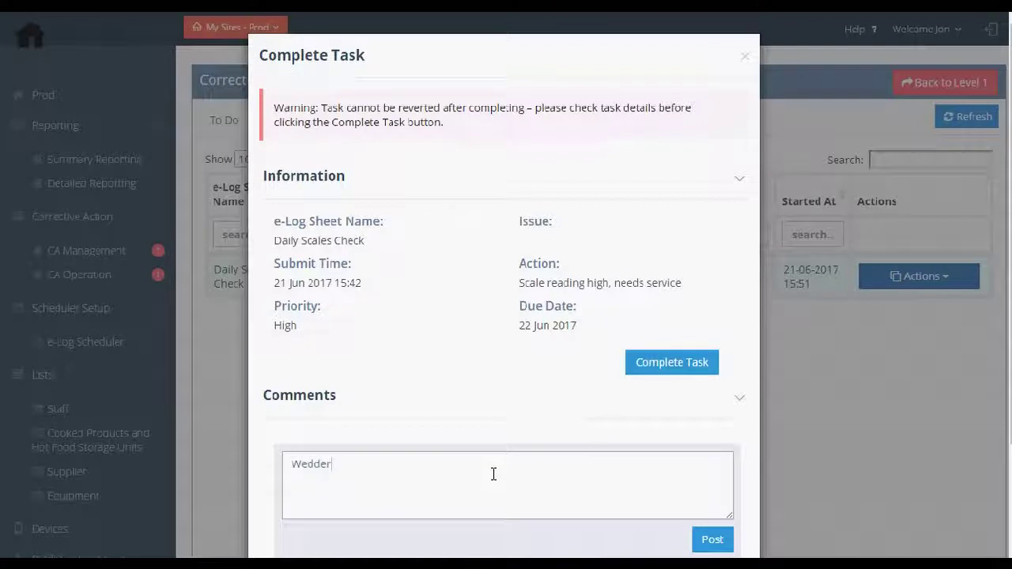
pyautogui.write('rbu')
pyautogui.write('rn texh came. fi')
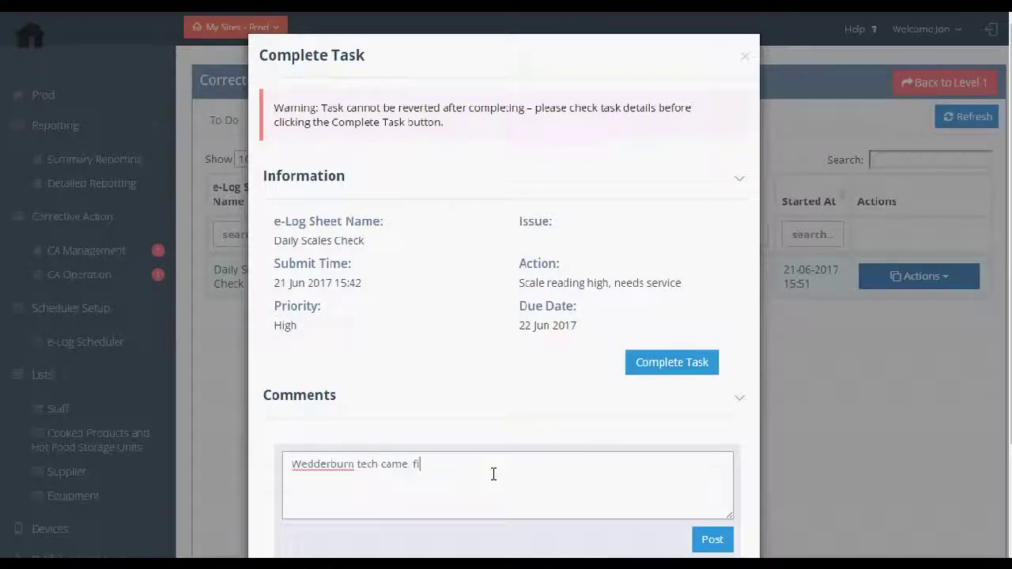
pyautogui.write('xed scale.  Cou')
pyautogui.press('BackSpace')
pyautogui.press('BackSpace')
pyautogui.write('ompleting task')
pyautogui.click(713, 542)
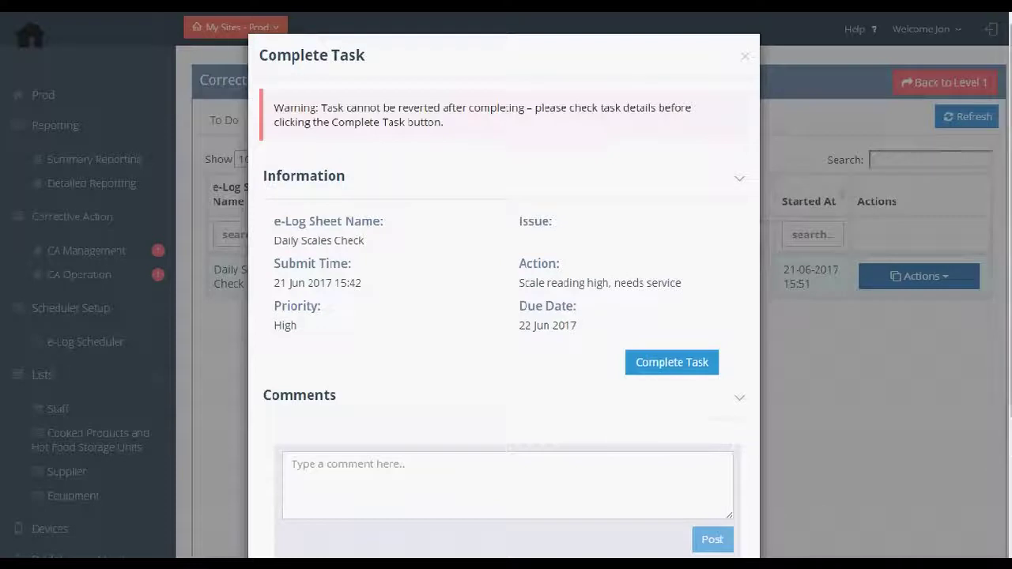
pyautogui.scroll(-3, 684, 506)
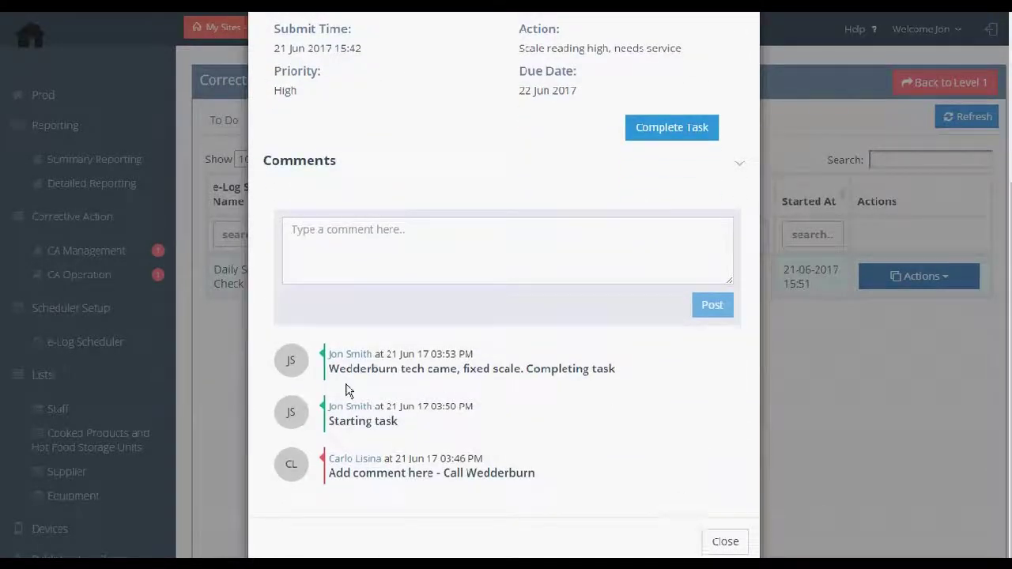
pyautogui.moveTo(330, 368); pyautogui.dragTo(619, 368)
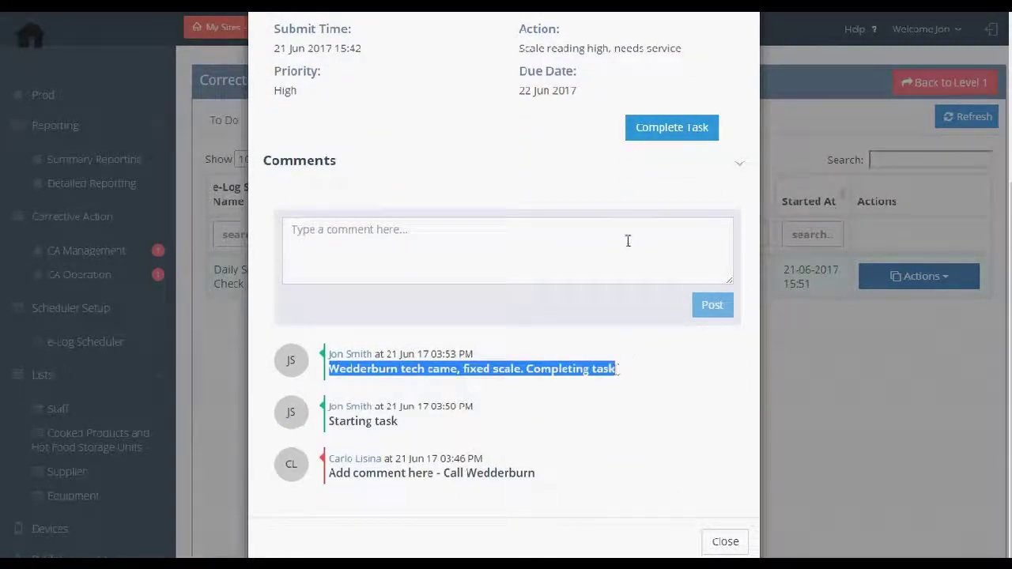
pyautogui.click(665, 130)
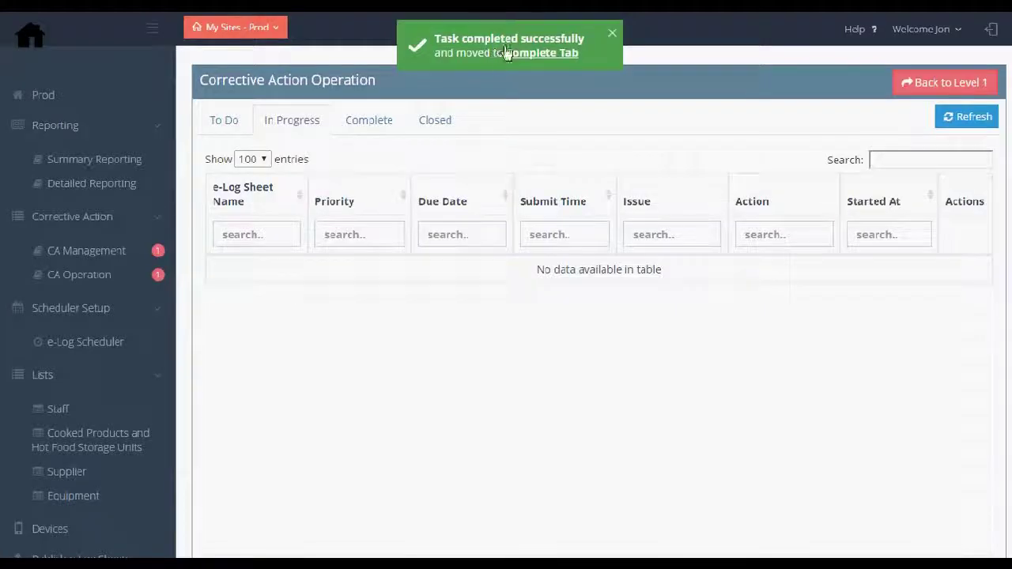
# Show the Complete list and open the completed Daily Scales Check row's Actions menu.
pyautogui.click(516, 53)
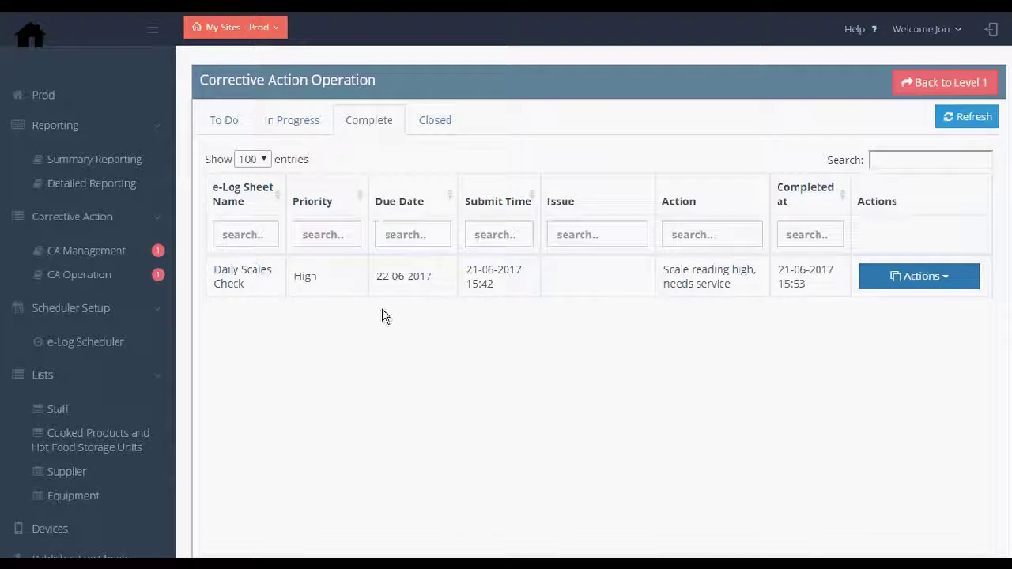
pyautogui.click(904, 281)
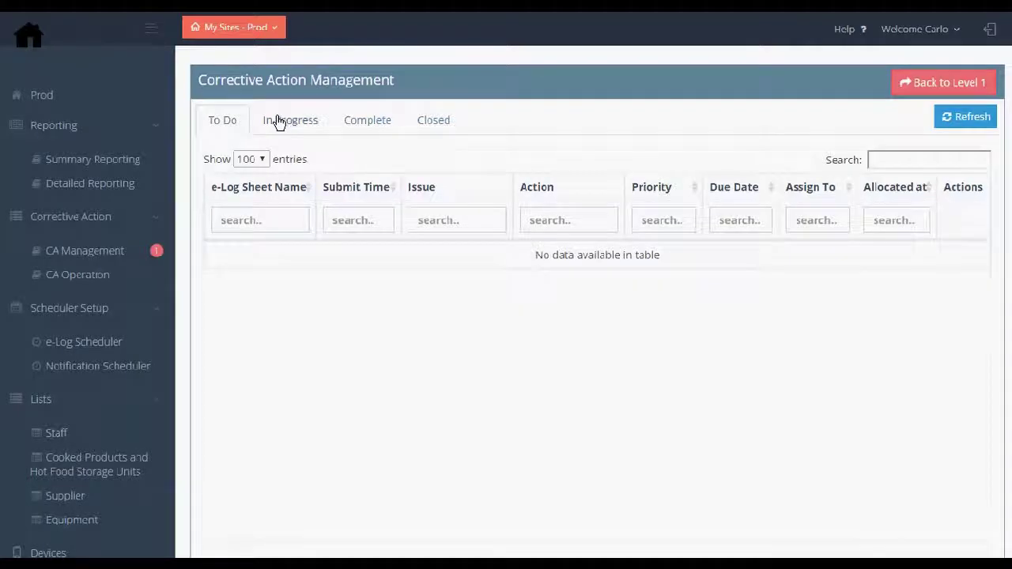
# As assigner, locate Daily Scales Check under Complete and post a 'Reviewing fix' comment.
pyautogui.click(281, 127)
pyautogui.click(361, 125)
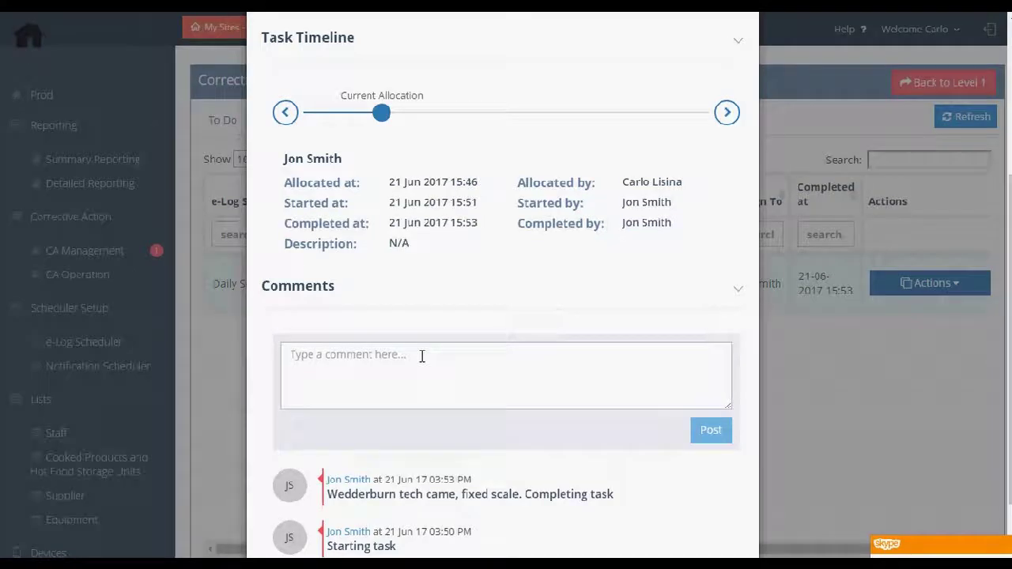
pyautogui.click(420, 355)
pyautogui.write('Revie')
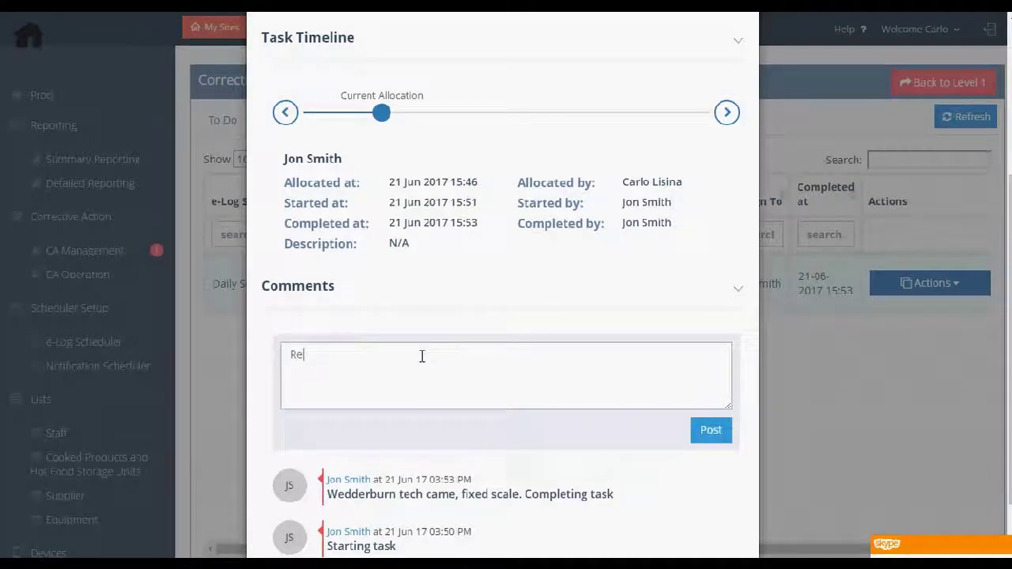
pyautogui.write('wing fix')
pyautogui.click(707, 432)
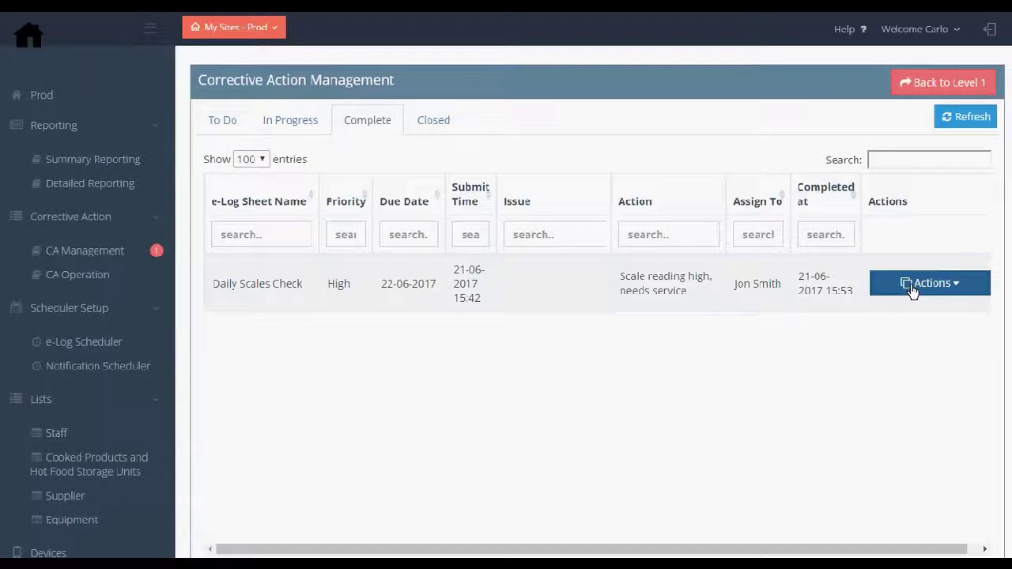
pyautogui.click(914, 290)
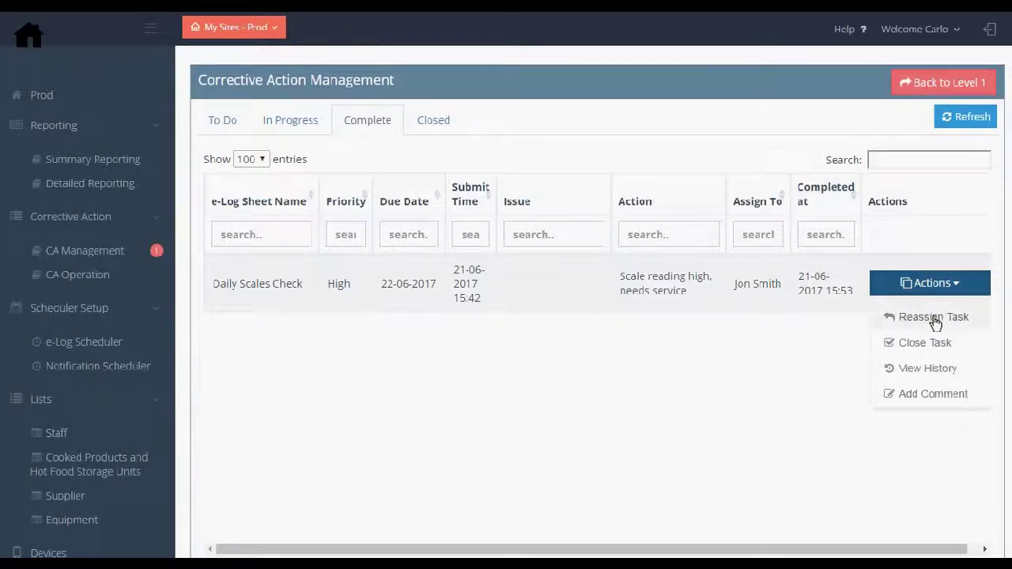
pyautogui.click(927, 318)
pyautogui.click(395, 374)
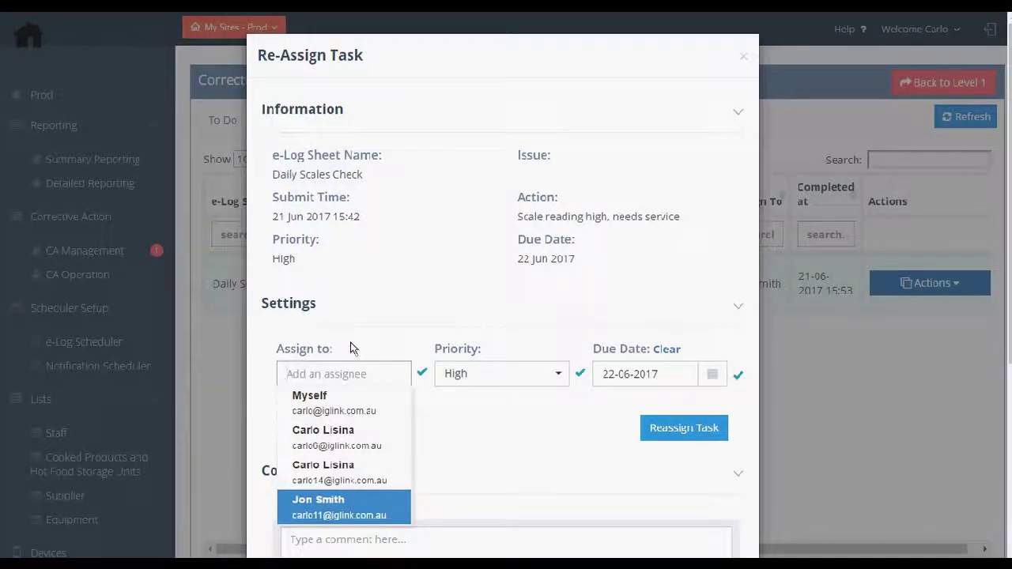
pyautogui.click(418, 357)
pyautogui.click(823, 388)
pyautogui.click(918, 284)
pyautogui.click(913, 346)
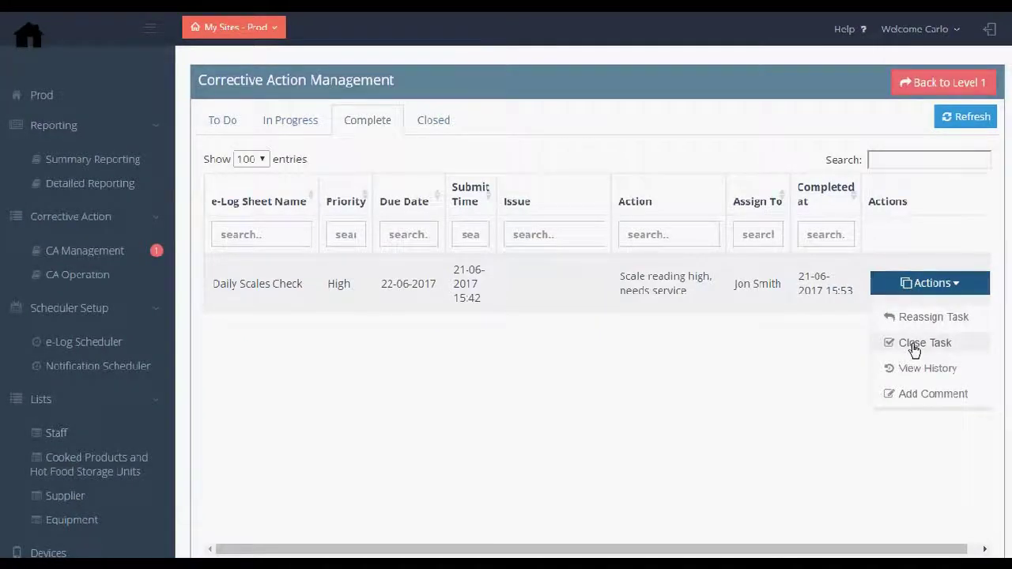
pyautogui.moveTo(258, 54); pyautogui.dragTo(335, 64)
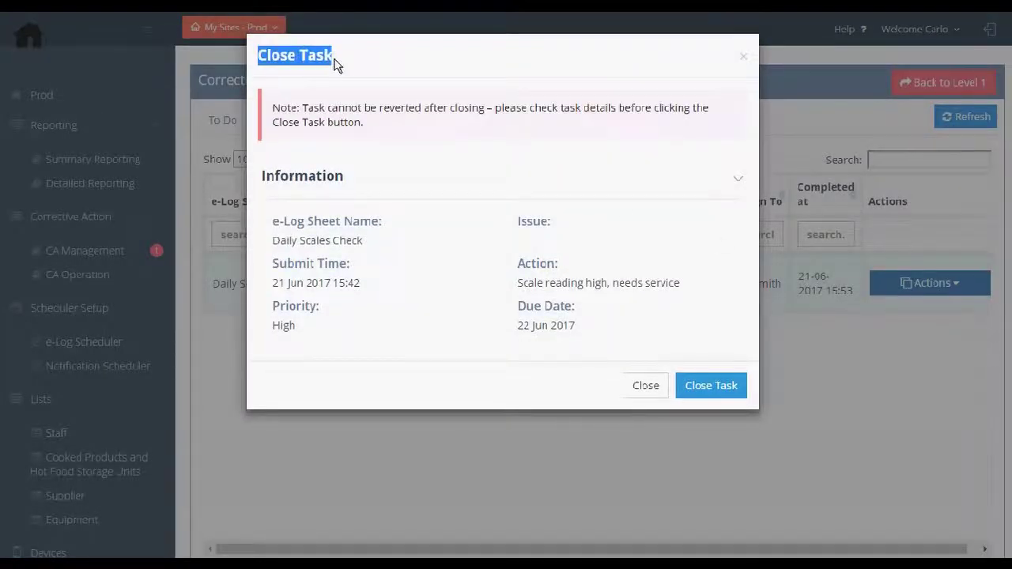
pyautogui.click(701, 389)
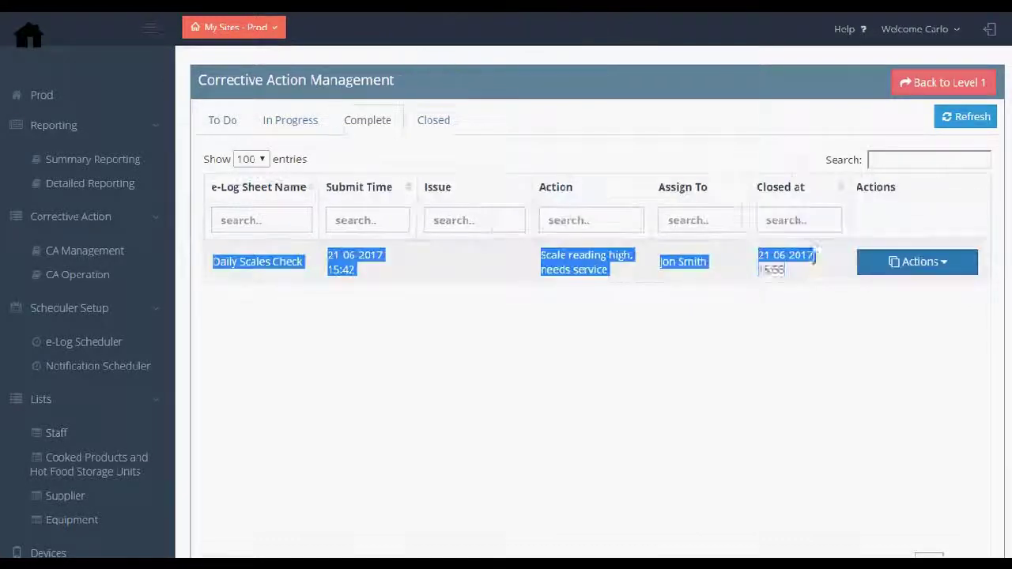
pyautogui.click(560, 331)
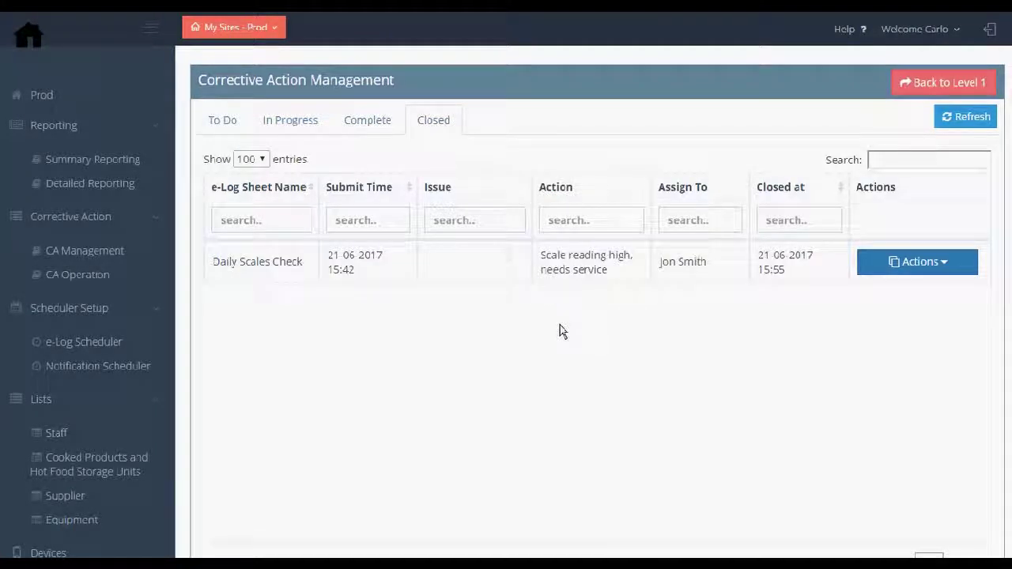